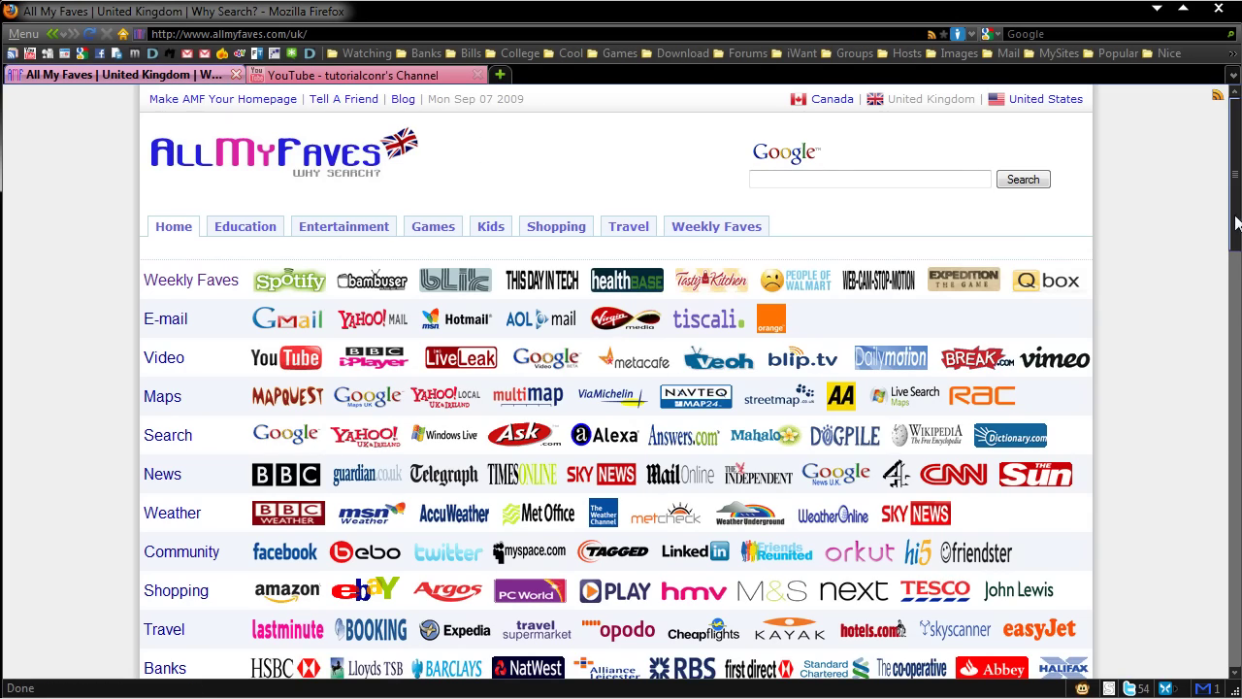
# Look over the United Kingdom link categories, view the Weather row's logo image on its own, and return to the page.
pyautogui.moveTo(1234, 233); pyautogui.dragTo(1222, 188)
pyautogui.moveTo(1237, 229); pyautogui.dragTo(1234, 270)
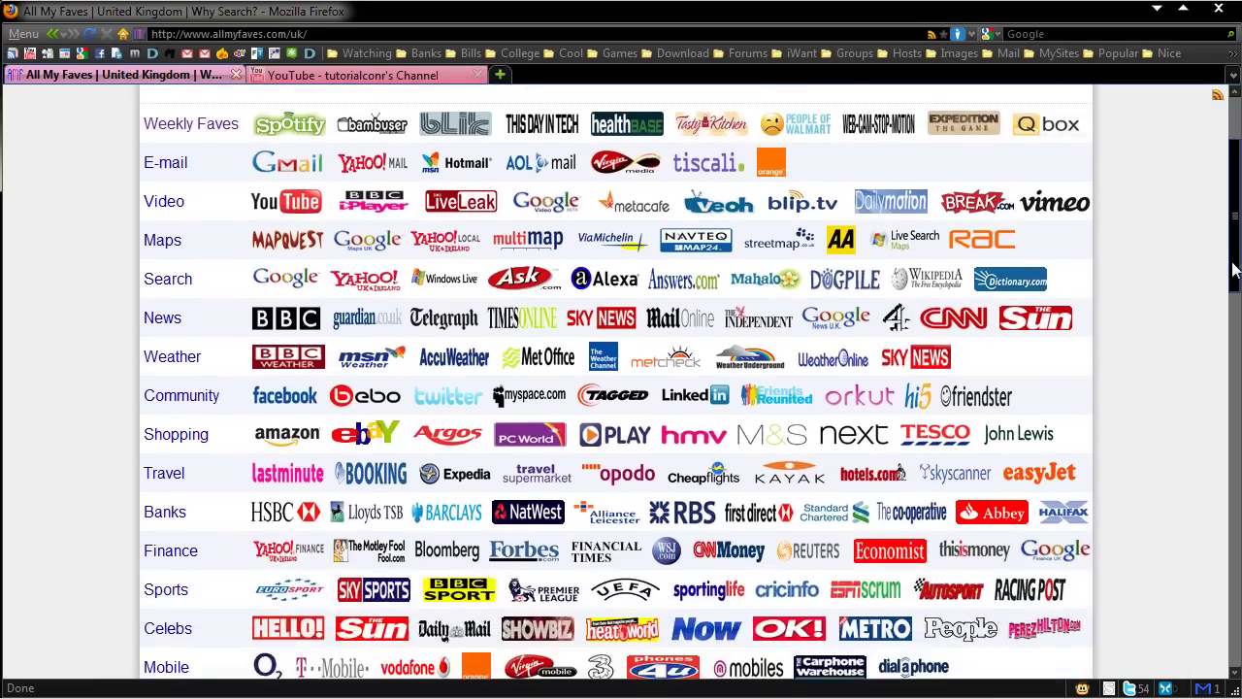
pyautogui.rightClick(959, 359)
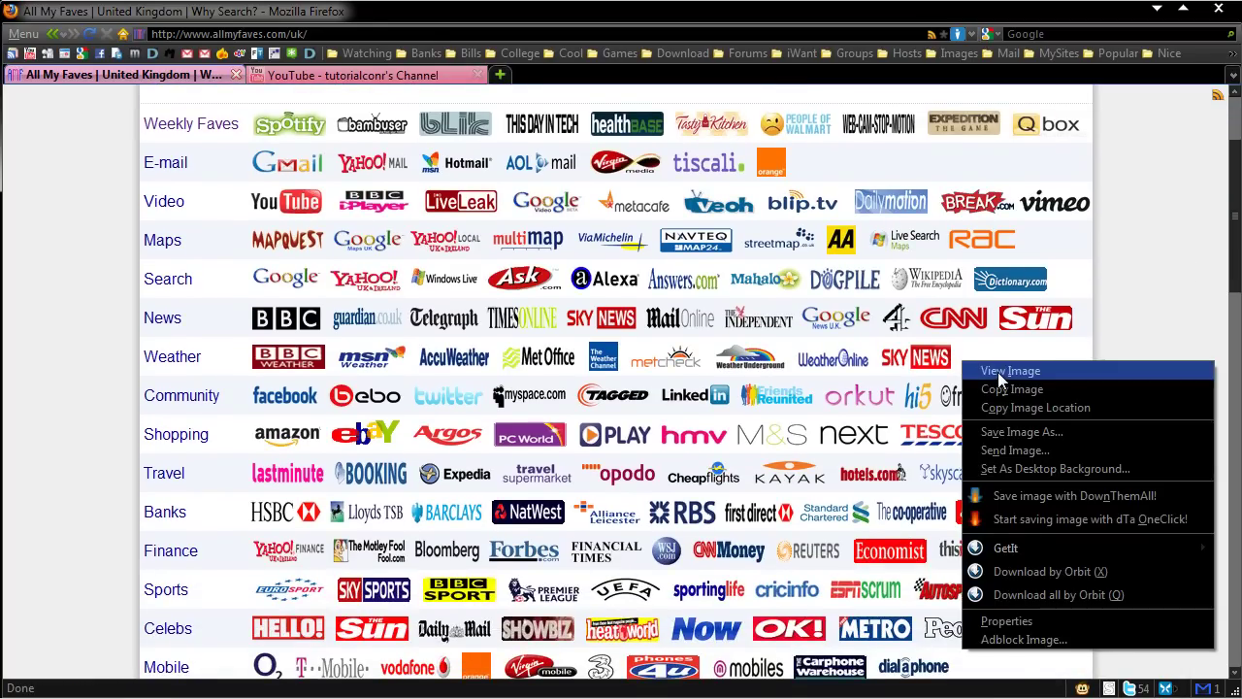
pyautogui.click(1009, 371)
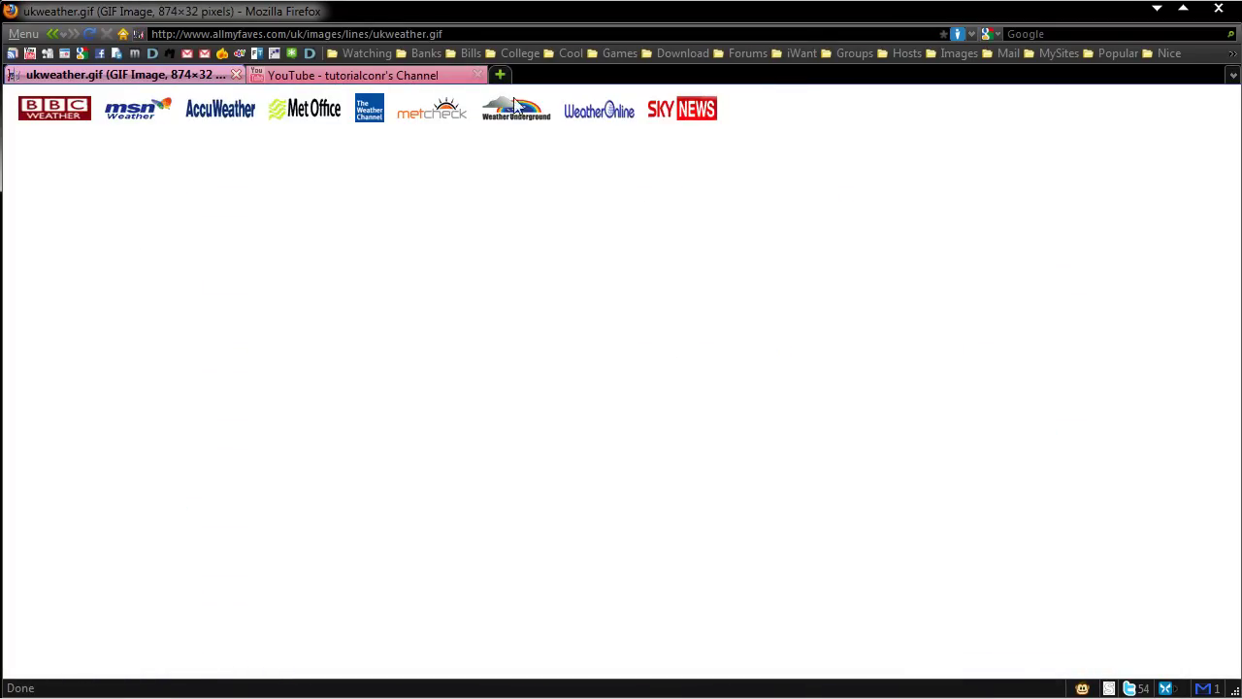
pyautogui.click(51, 33)
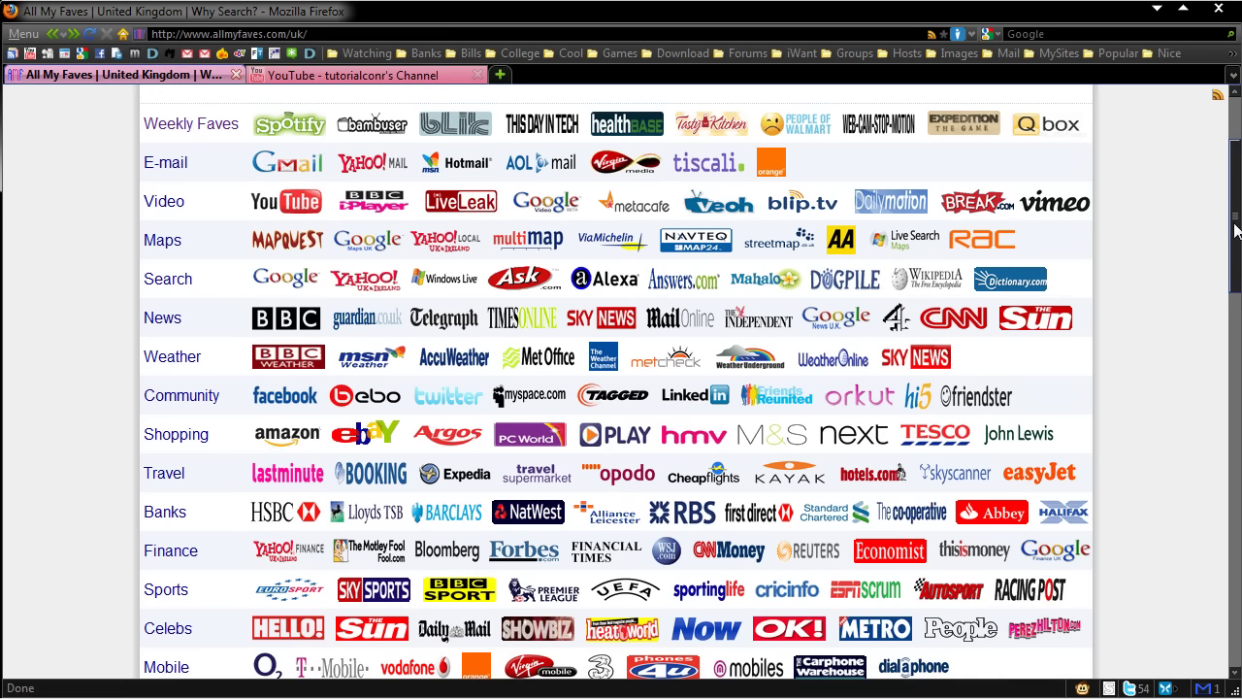
pyautogui.moveTo(1234, 223); pyautogui.dragTo(1224, 178)
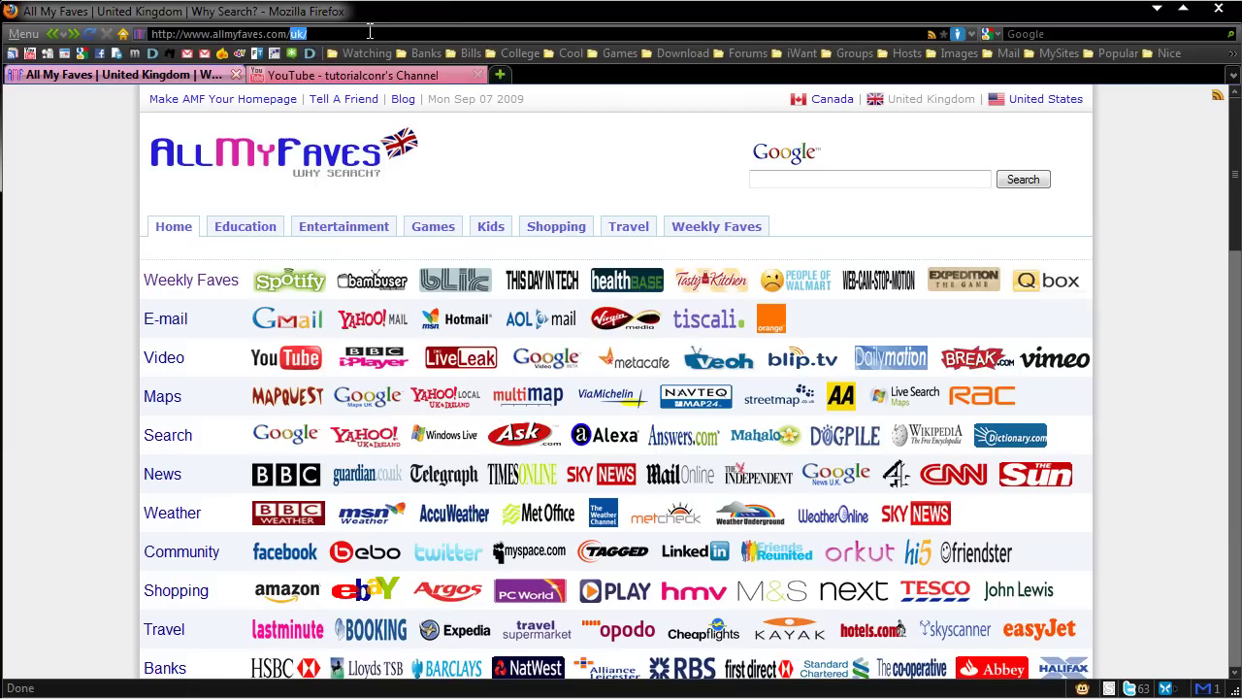
pyautogui.press('BackSpace')
pyautogui.press('Return')
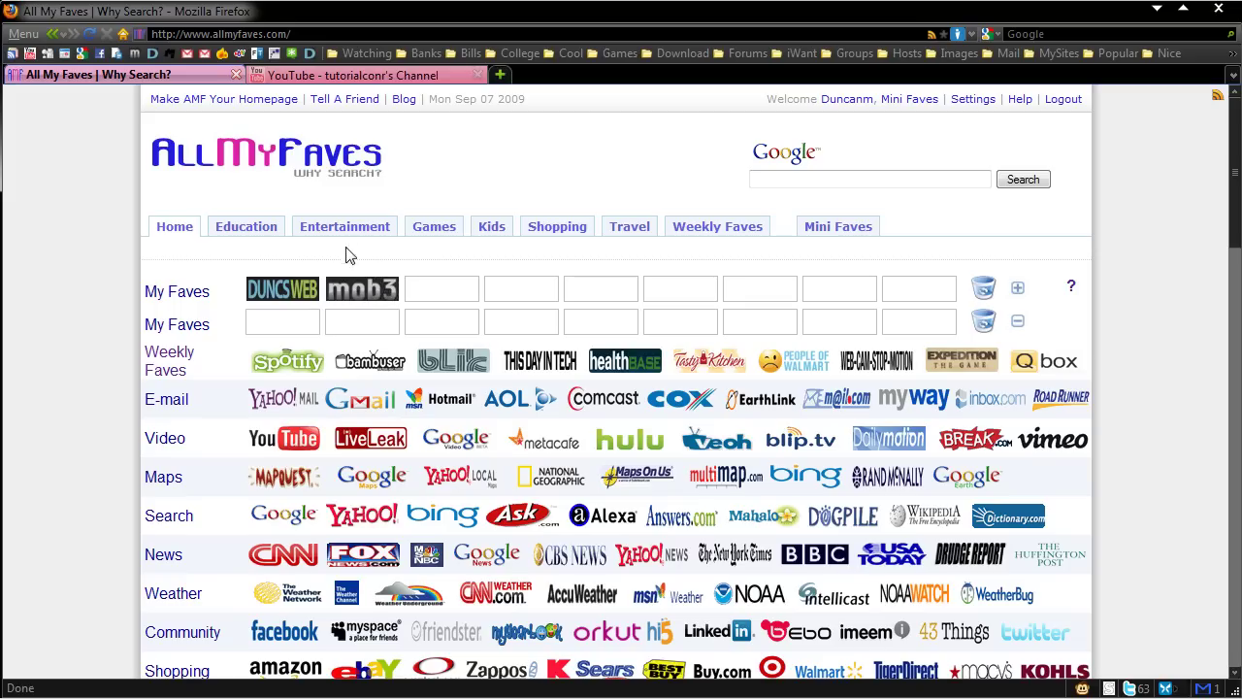
# Add the site youtube.com/mobilephone2003 to the third slot of the first My Faves row.
pyautogui.click(456, 298)
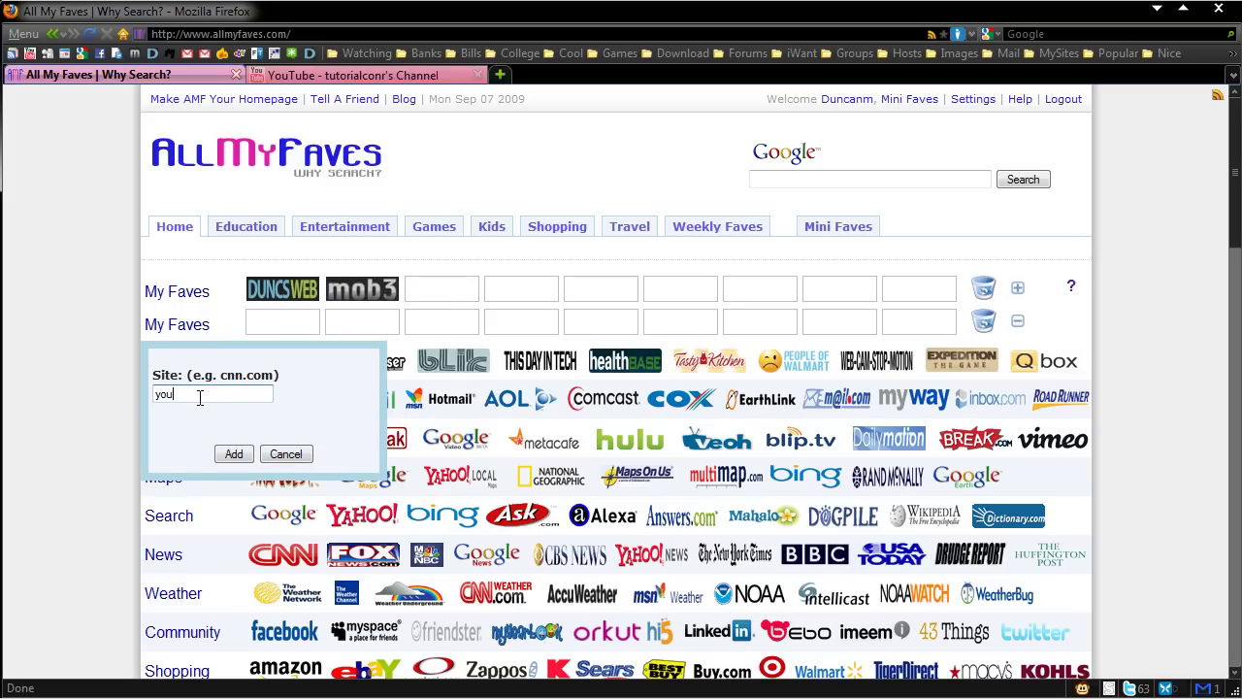
pyautogui.write('youtube.com/mb')
pyautogui.press('BackSpace')
pyautogui.write('obilephone2003')
pyautogui.click(231, 456)
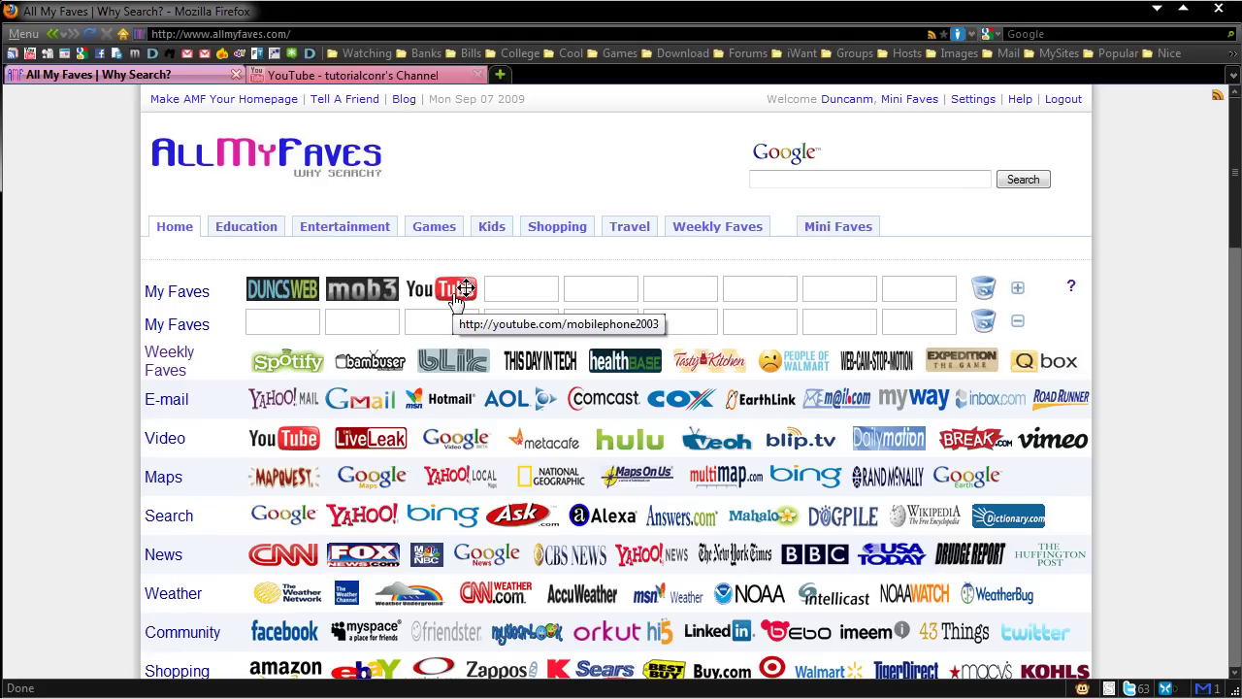
# Move the YouTube shortcut to the sixth slot of the first My Faves row and back to the third slot.
pyautogui.moveTo(463, 289); pyautogui.dragTo(690, 296)
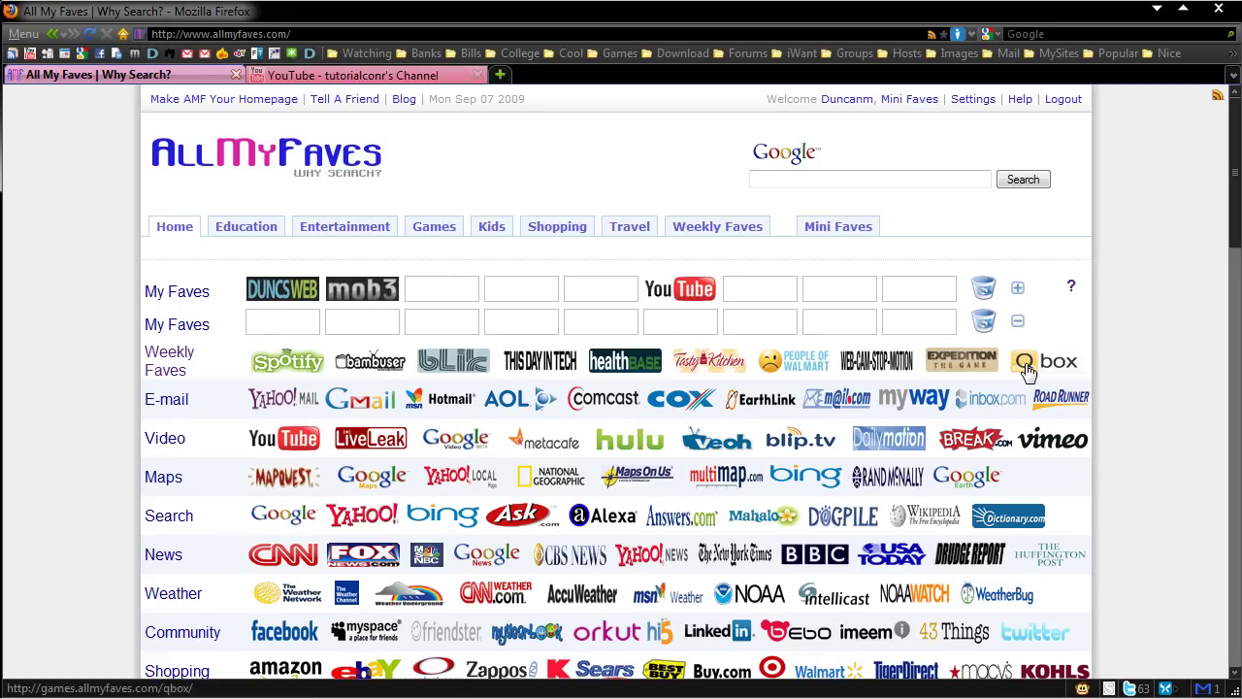
pyautogui.scroll(-3, 405, 446)
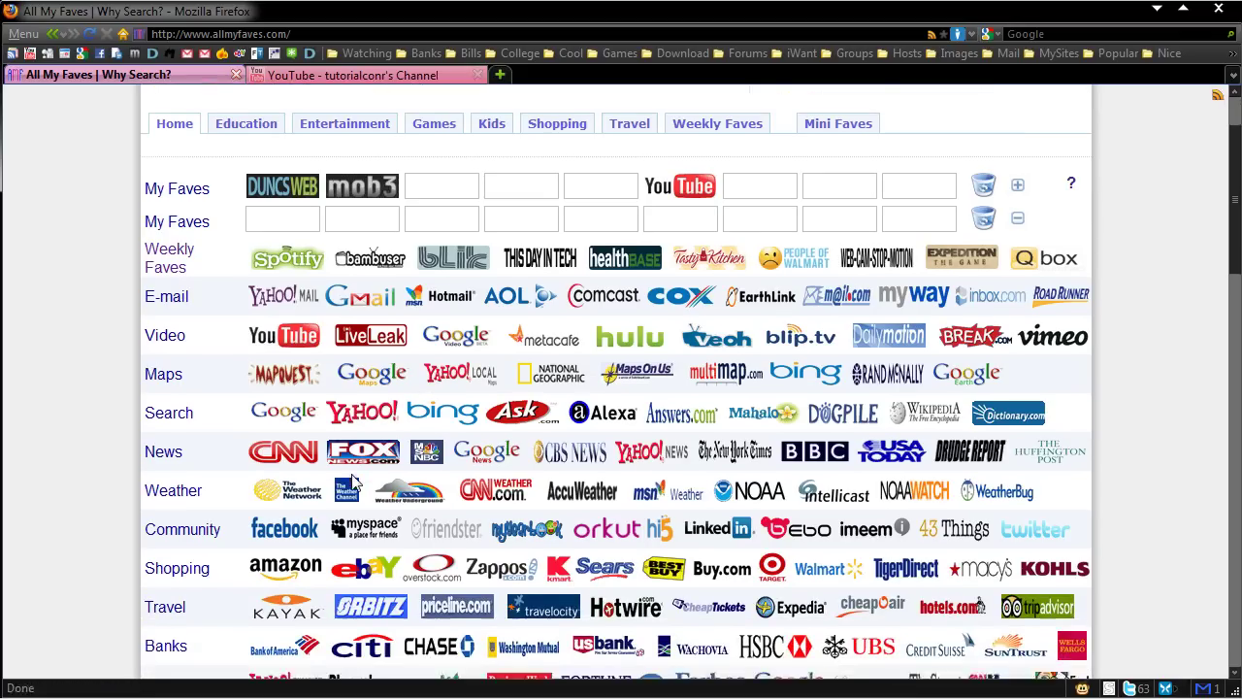
pyautogui.scroll(3, 425, 579)
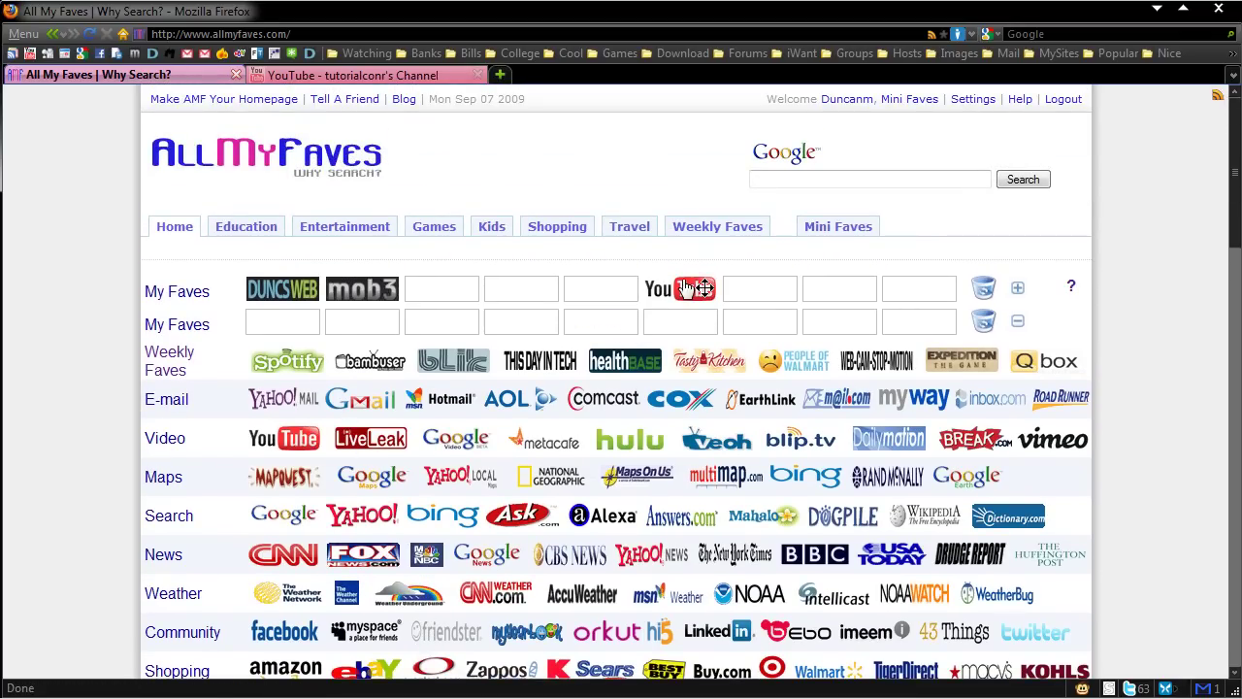
pyautogui.moveTo(681, 289); pyautogui.dragTo(441, 289)
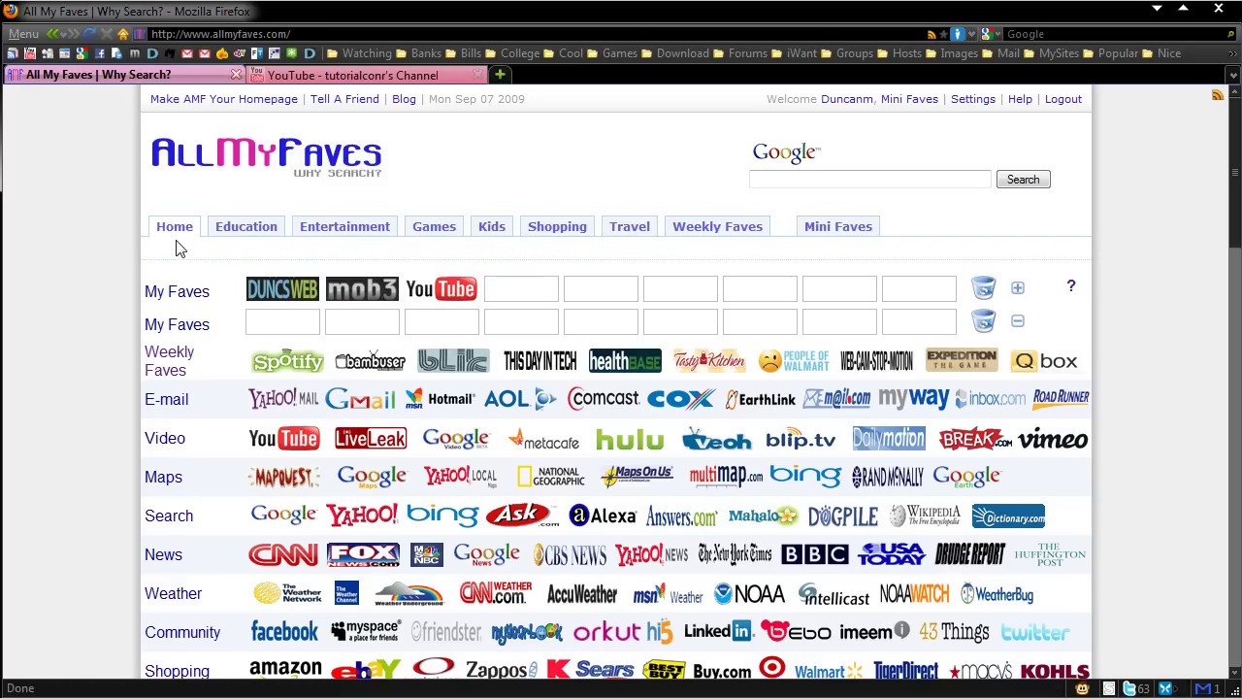
# Show the Home country options, open Weekly Faves, and browse the dated rows down to Best of 2008.
pyautogui.moveTo(180, 229)
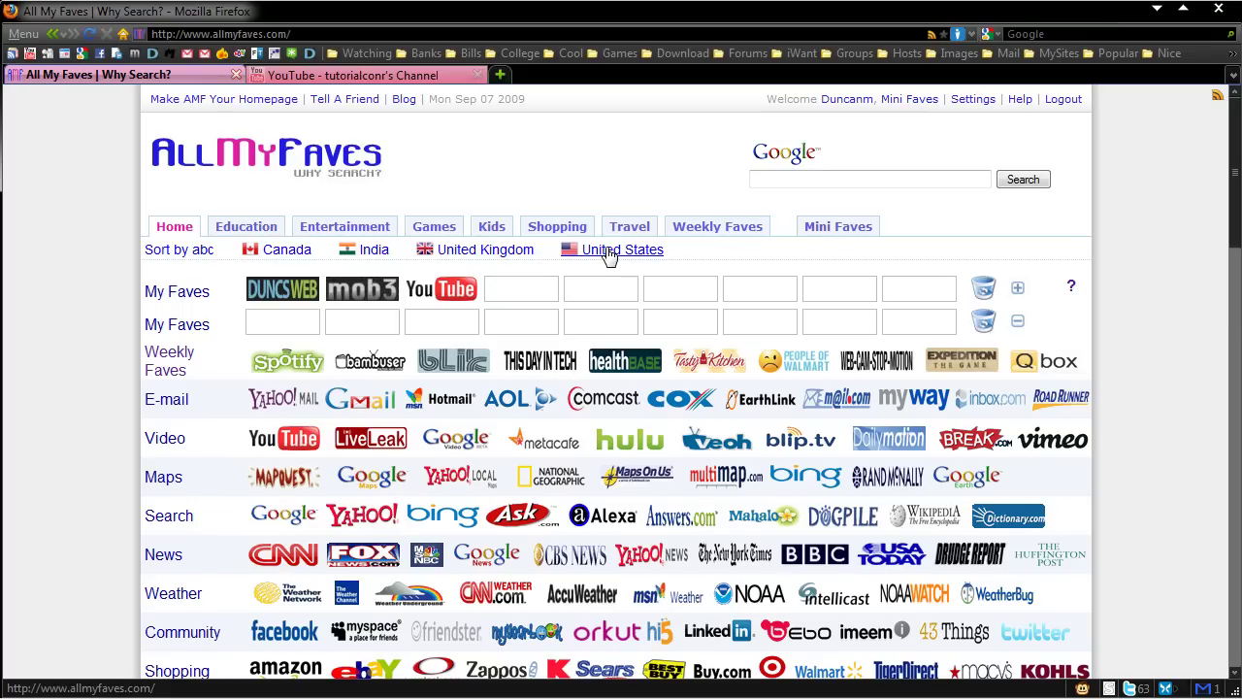
pyautogui.click(720, 233)
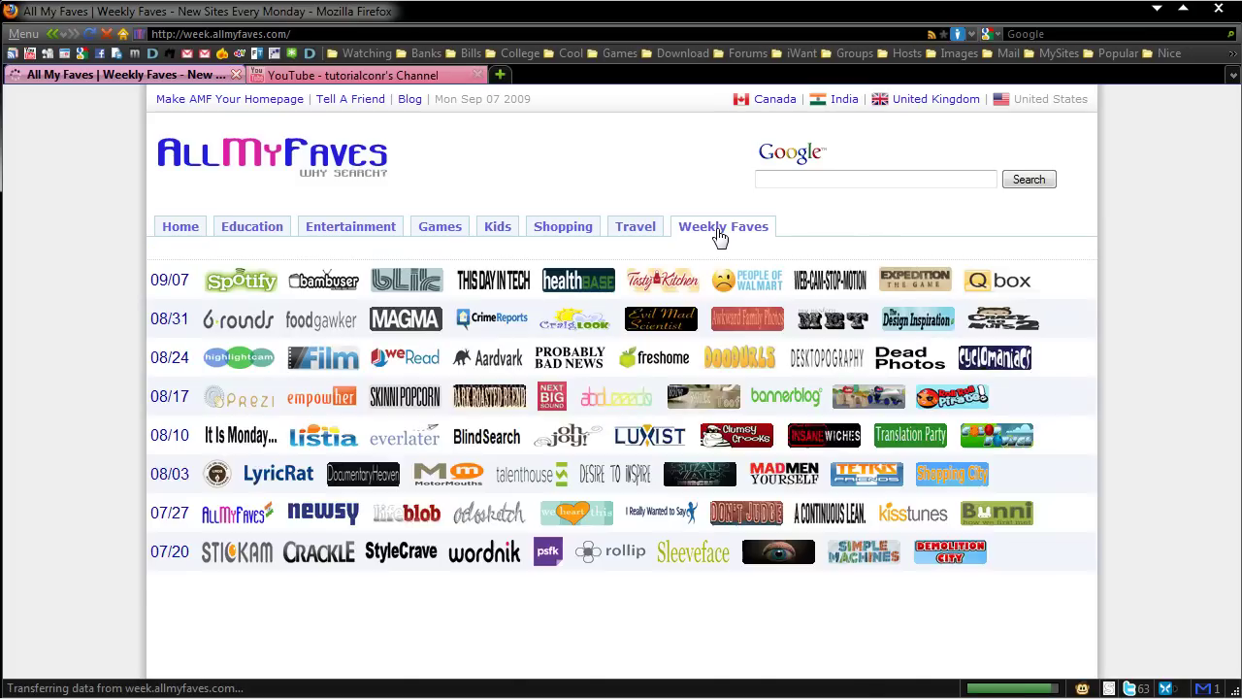
pyautogui.scroll(-2, 170, 347)
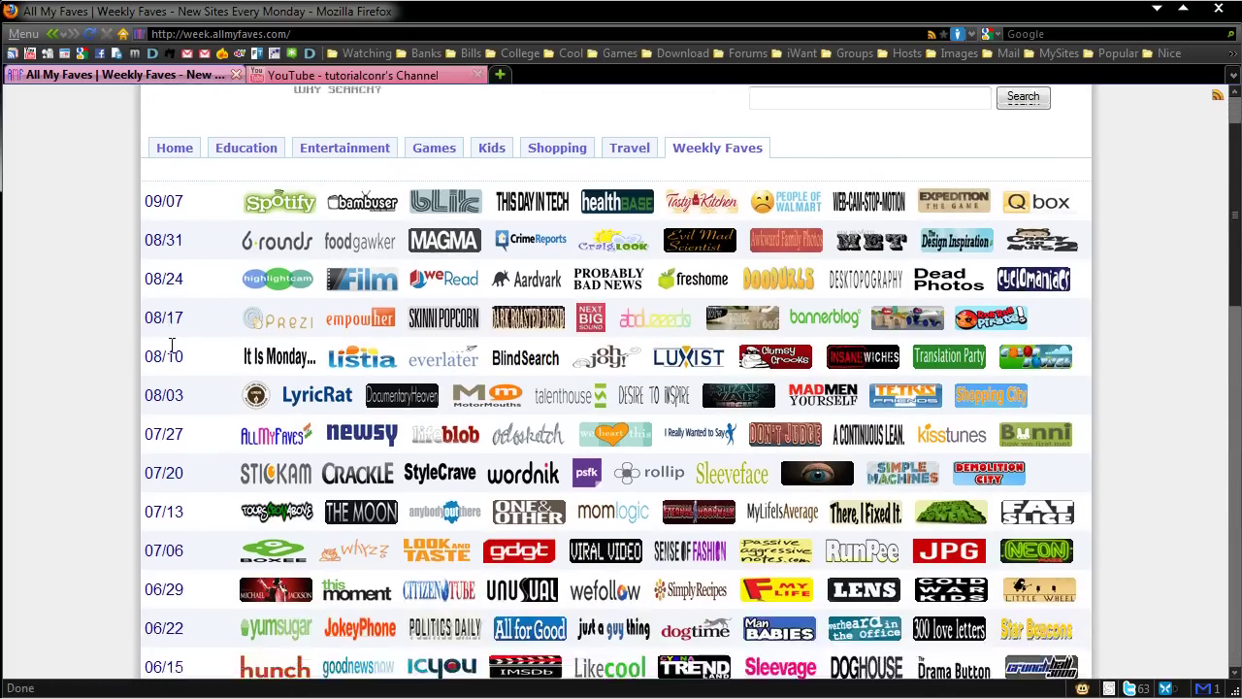
pyautogui.scroll(-15, 171, 347)
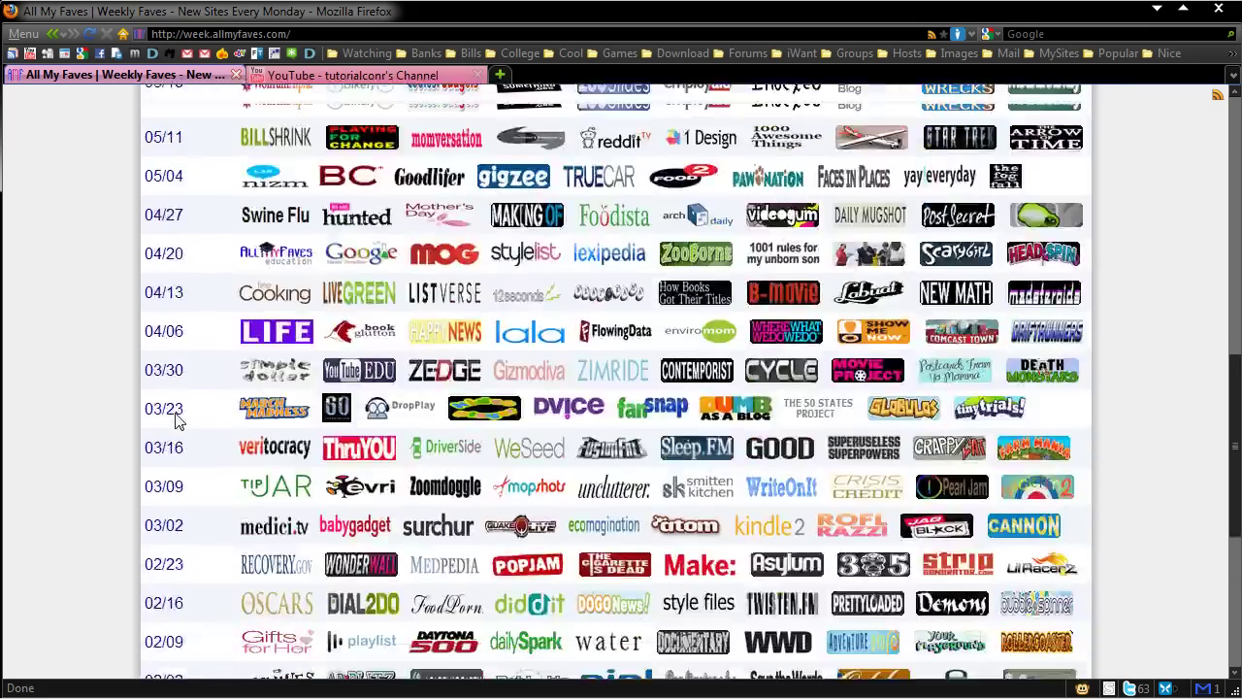
pyautogui.scroll(-7, 175, 419)
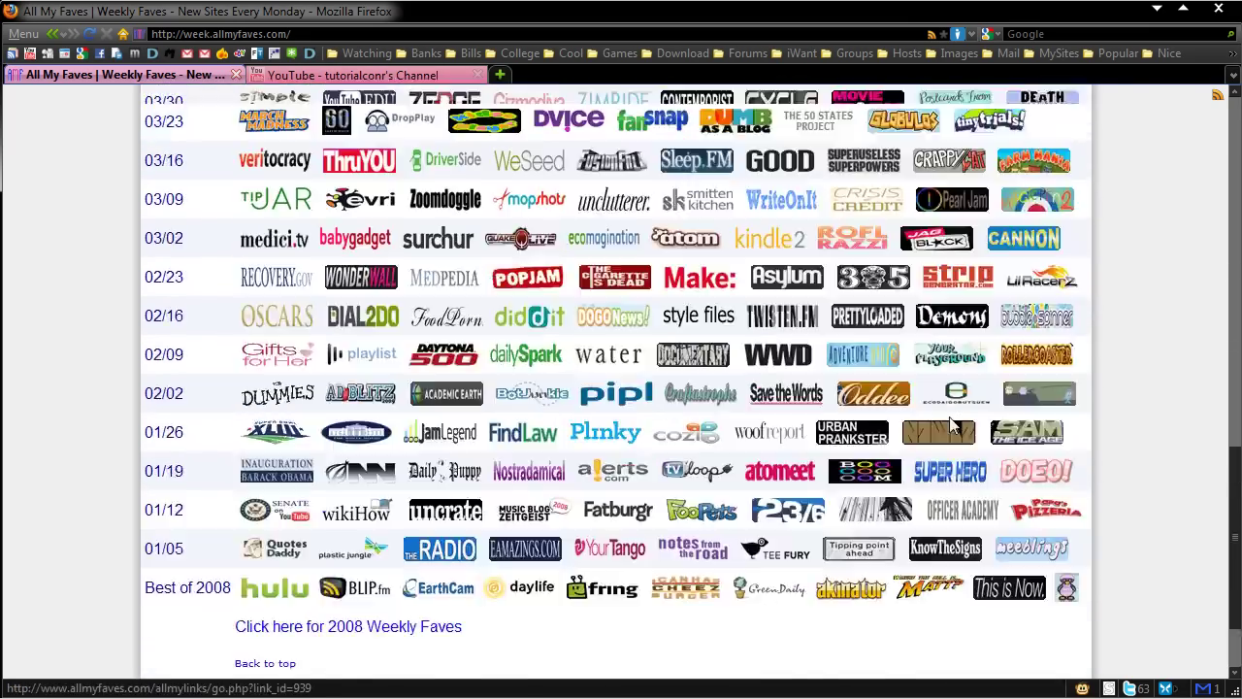
pyautogui.scroll(20, 951, 425)
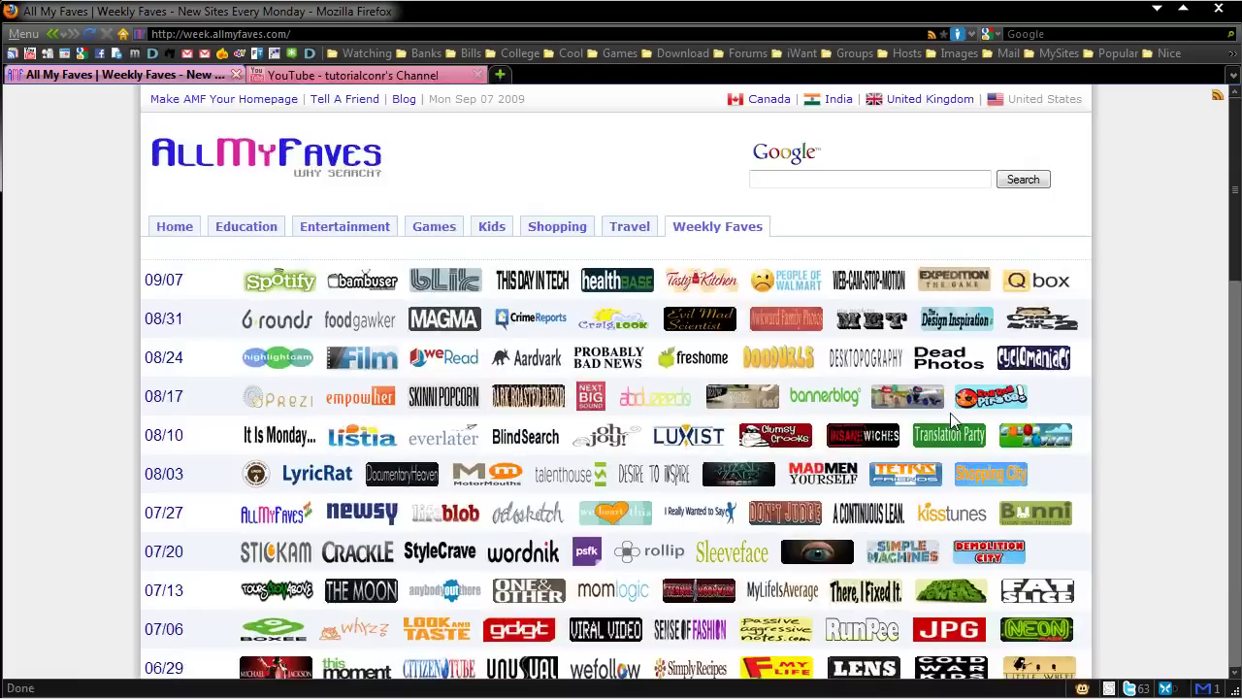
# Open the Games section and browse its categories from Weekly Games through Words.
pyautogui.click(445, 229)
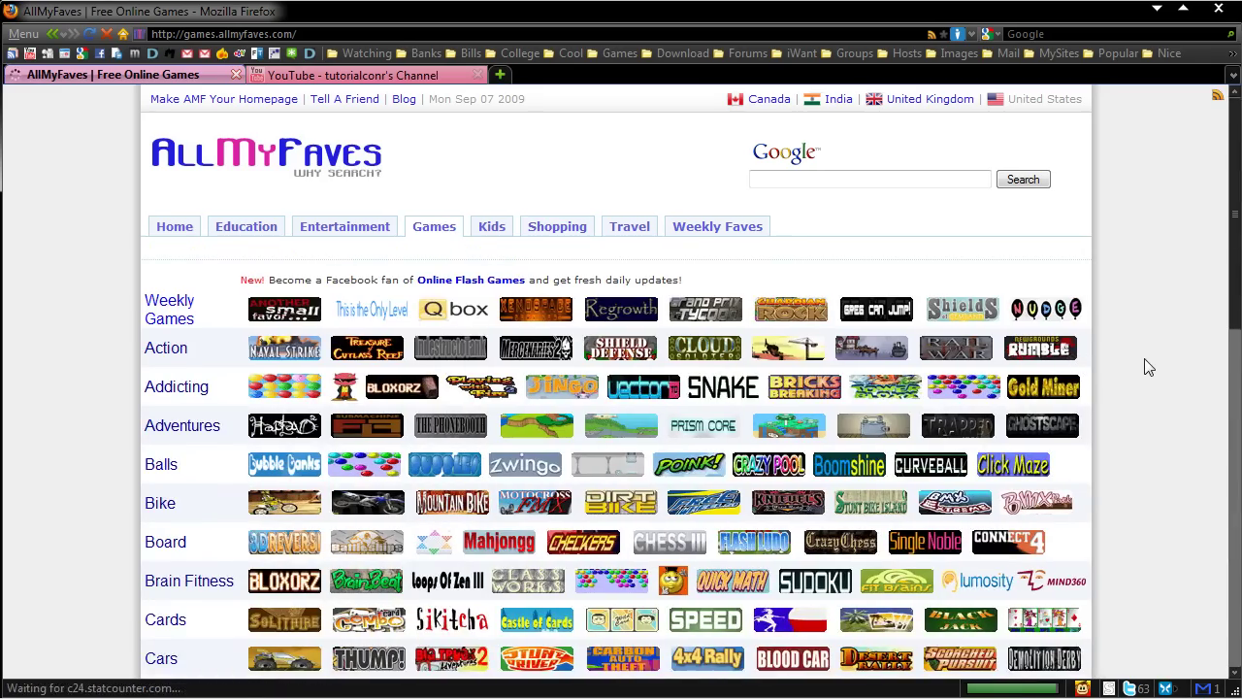
pyautogui.scroll(-8, 1145, 365)
pyautogui.scroll(-7, 1145, 369)
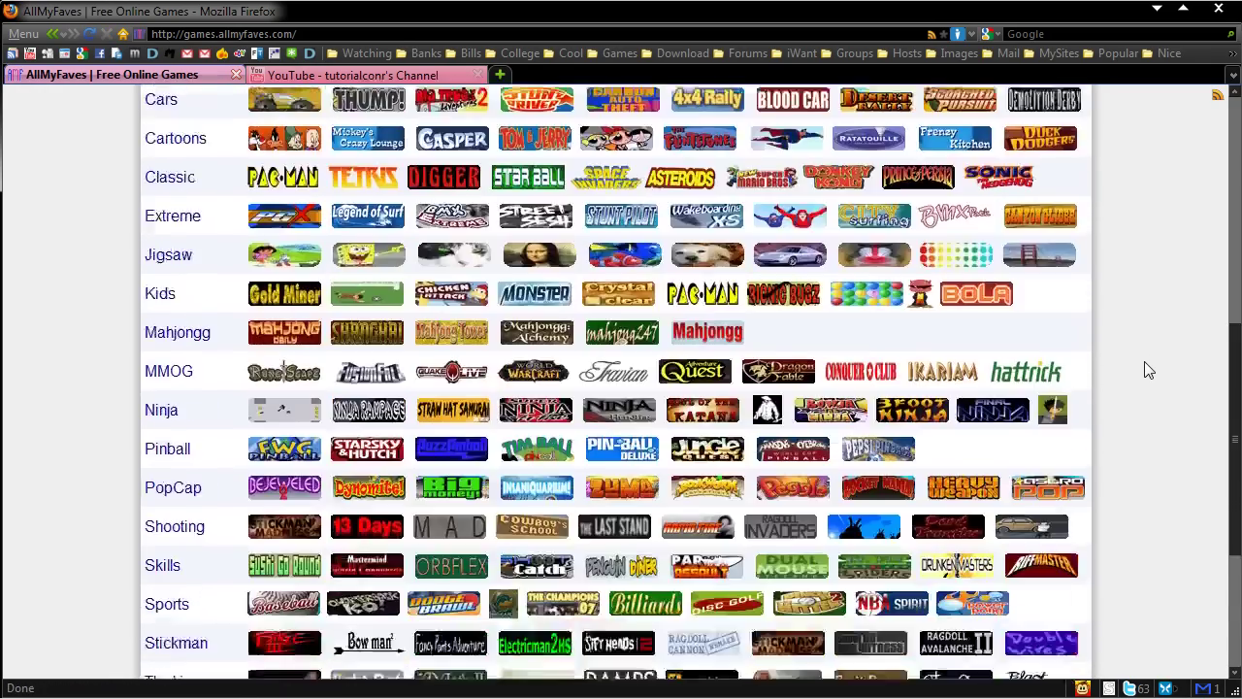
pyautogui.scroll(15, 1126, 543)
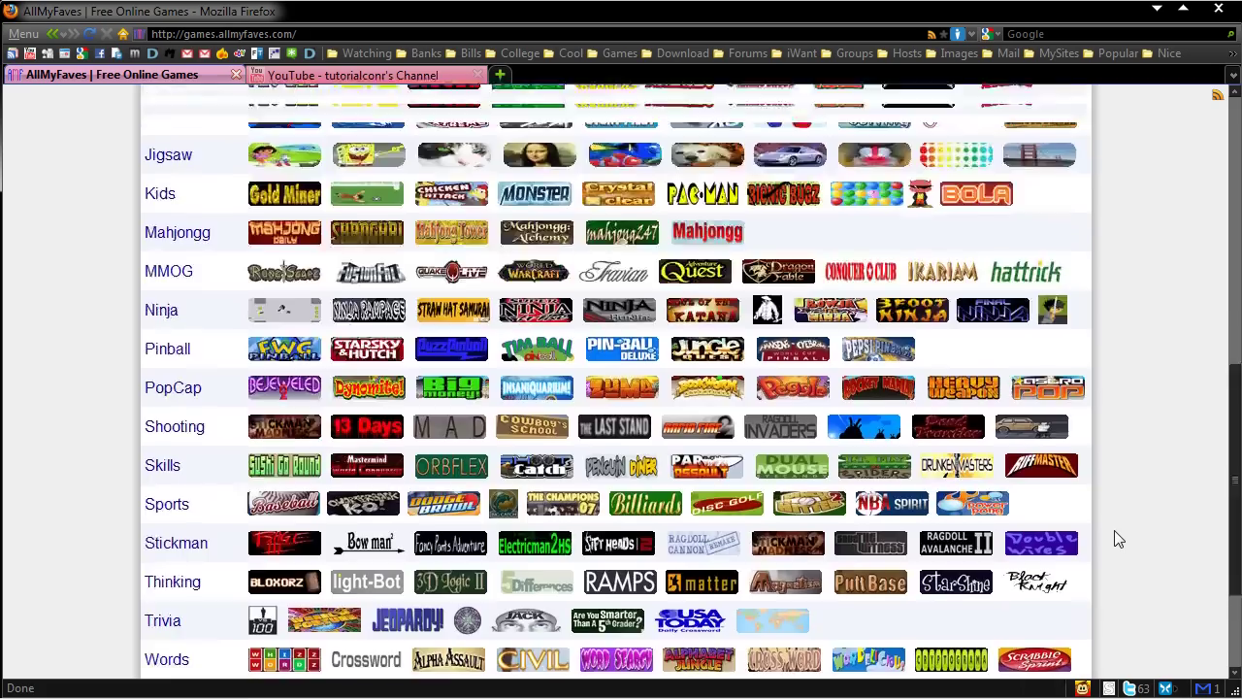
pyautogui.scroll(-5, 223, 388)
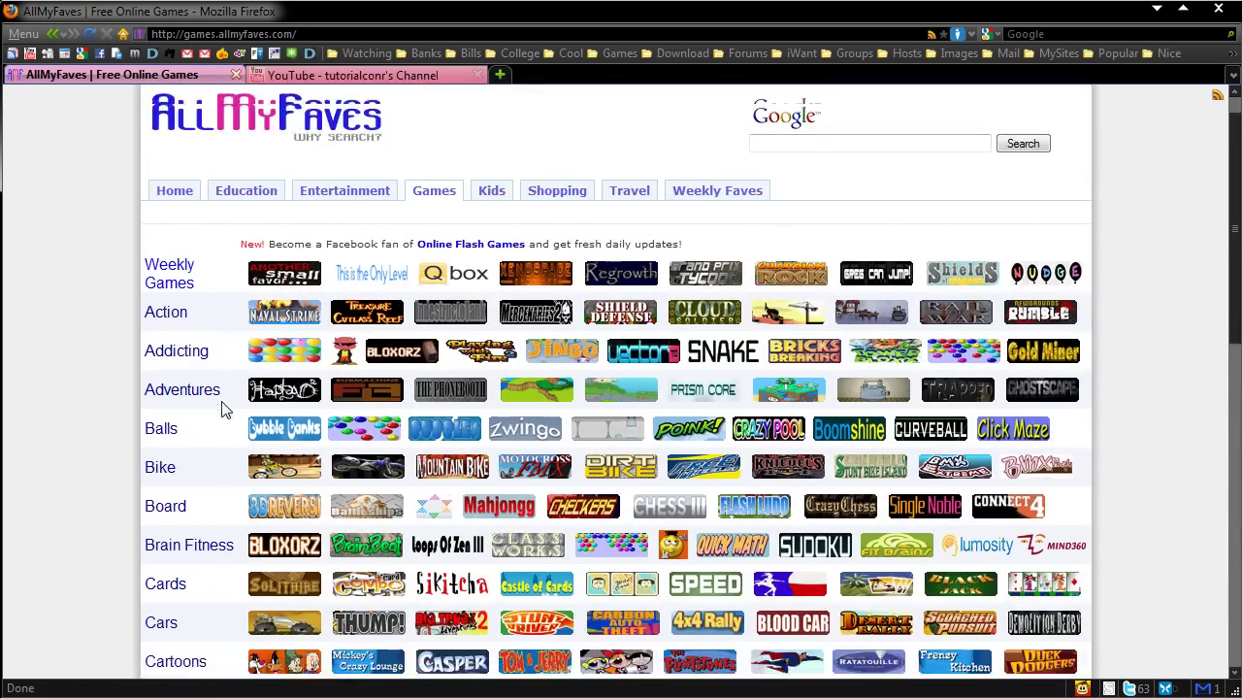
pyautogui.scroll(-2, 187, 375)
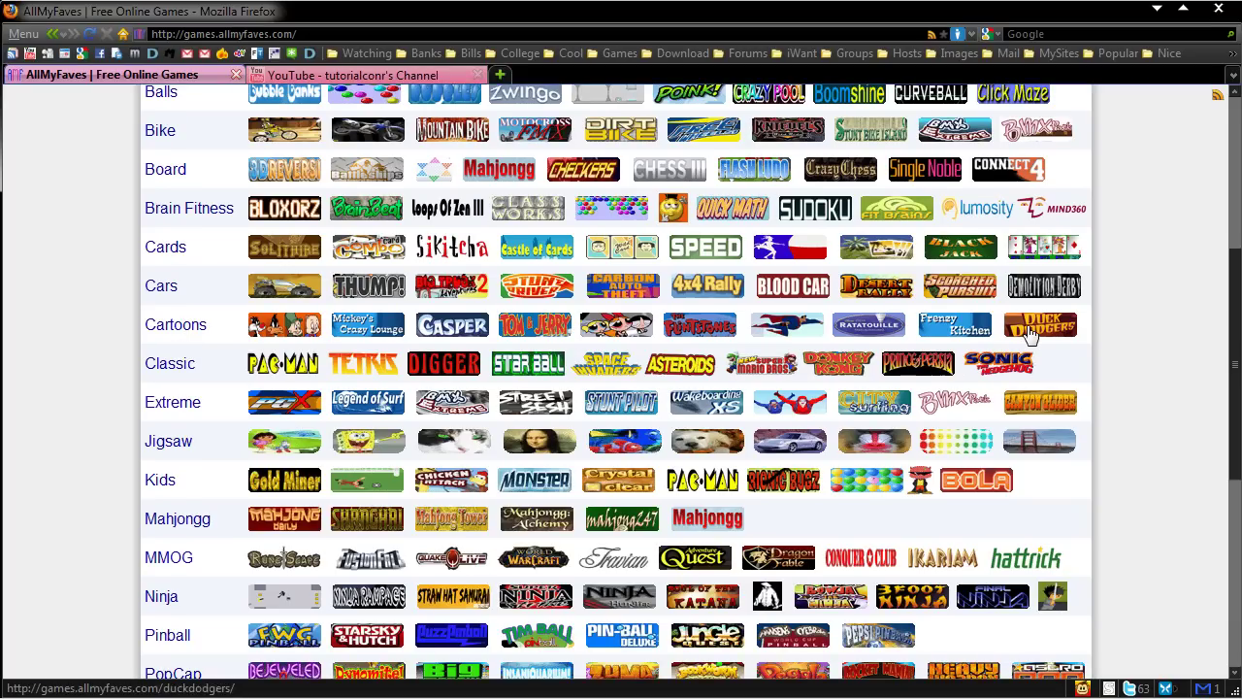
pyautogui.scroll(8, 1100, 392)
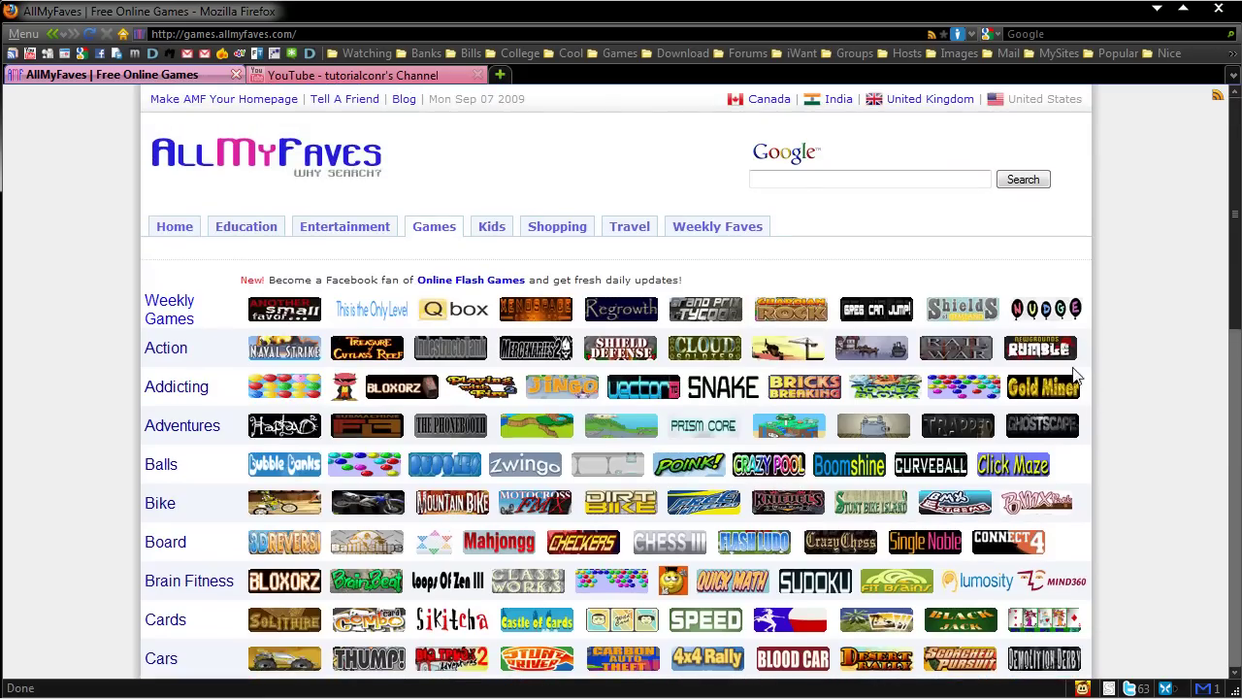
# Return to the home page, open the personal Mini Faves page, and place the cursor in its Google search box.
pyautogui.click(191, 227)
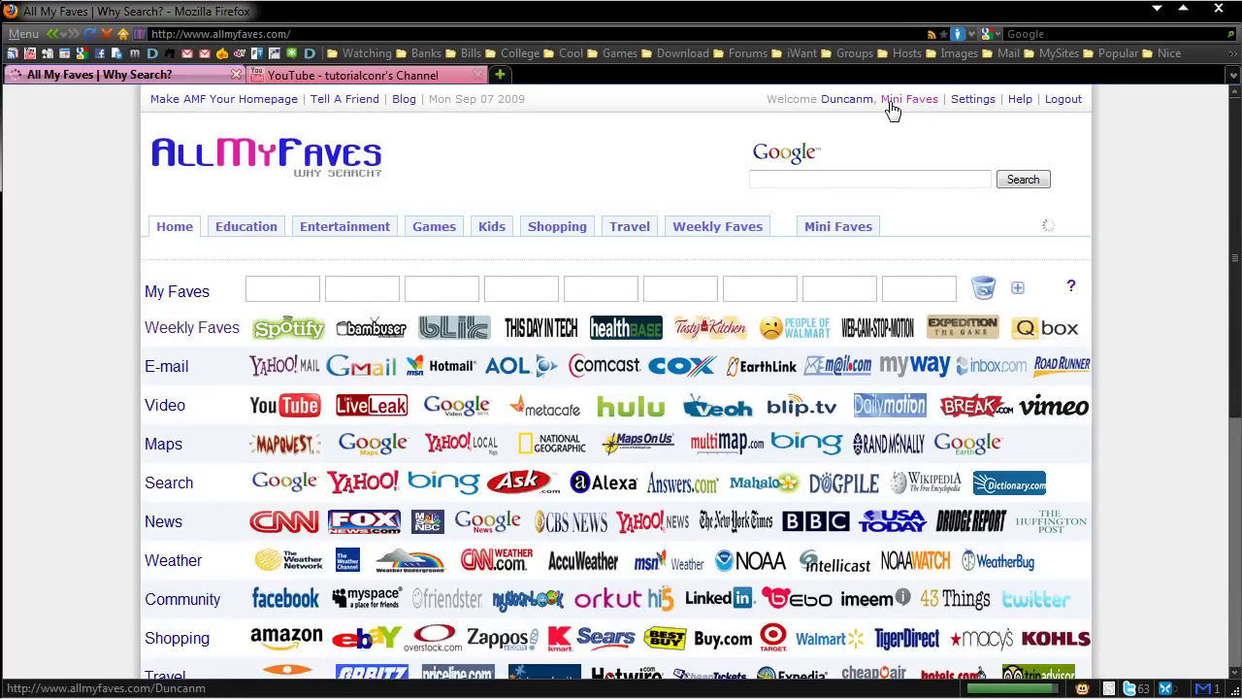
pyautogui.click(907, 102)
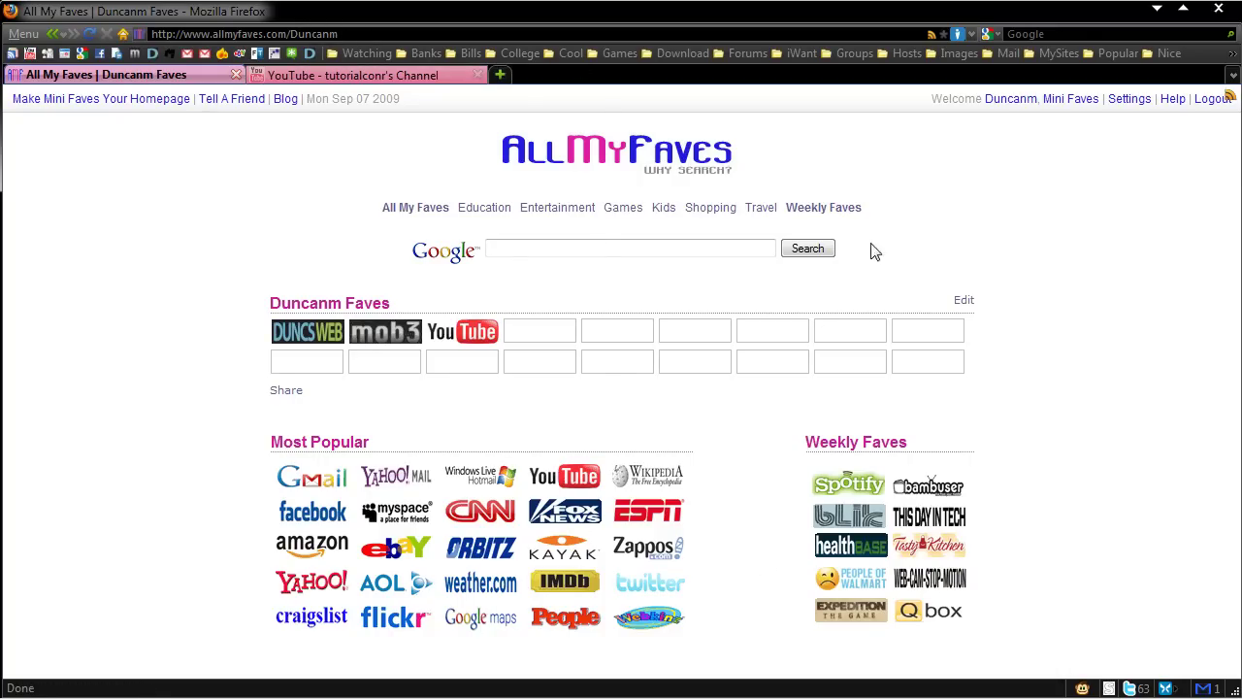
pyautogui.click(630, 243)
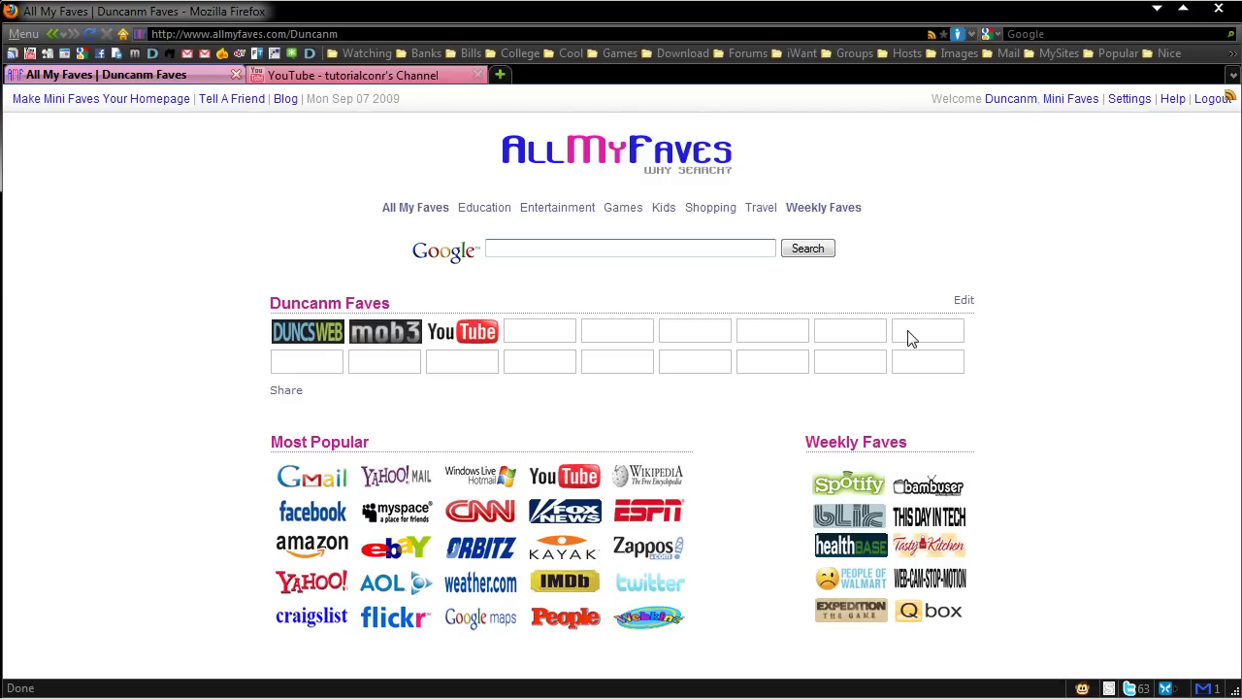
# Show the Share link for the Mini Faves page, highlight its URL, and clear the selection.
pyautogui.click(287, 390)
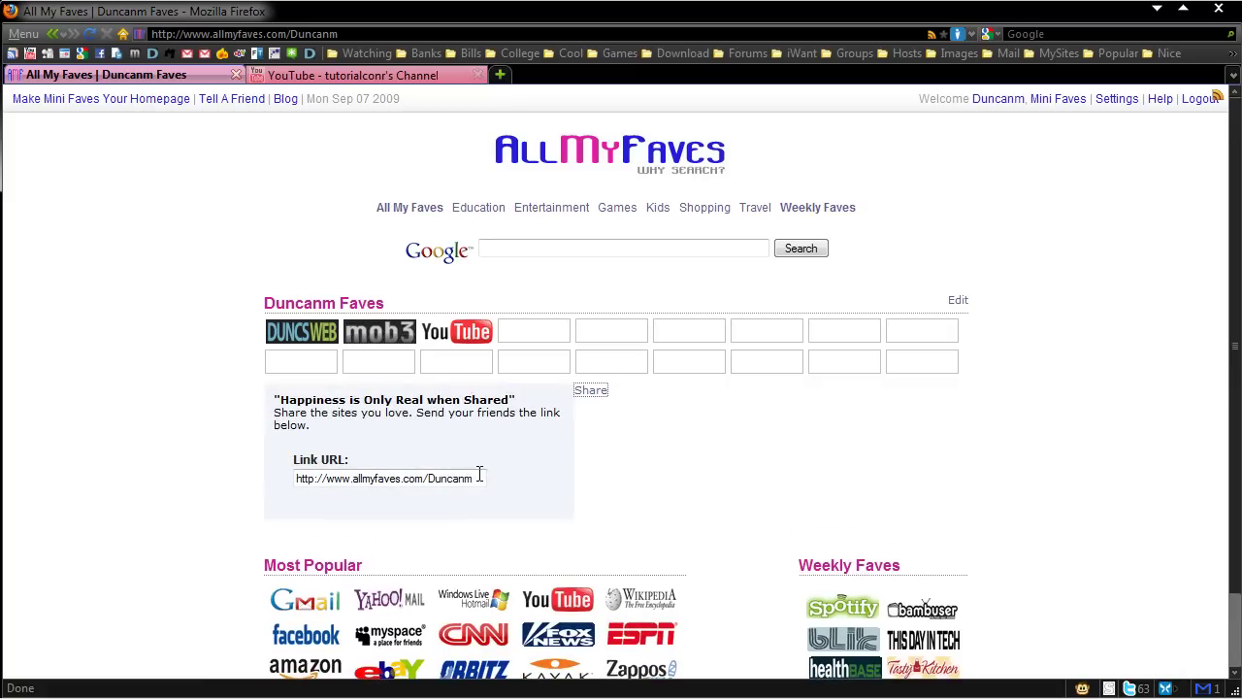
pyautogui.moveTo(477, 476); pyautogui.dragTo(295, 478)
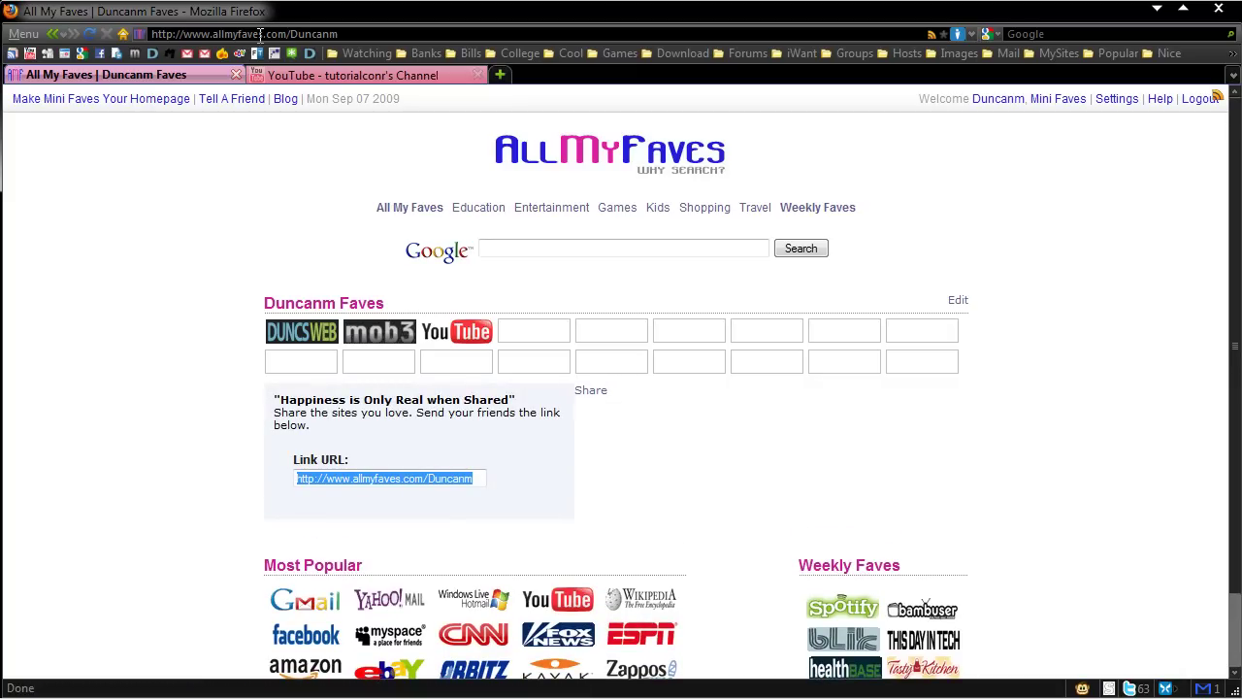
pyautogui.click(642, 473)
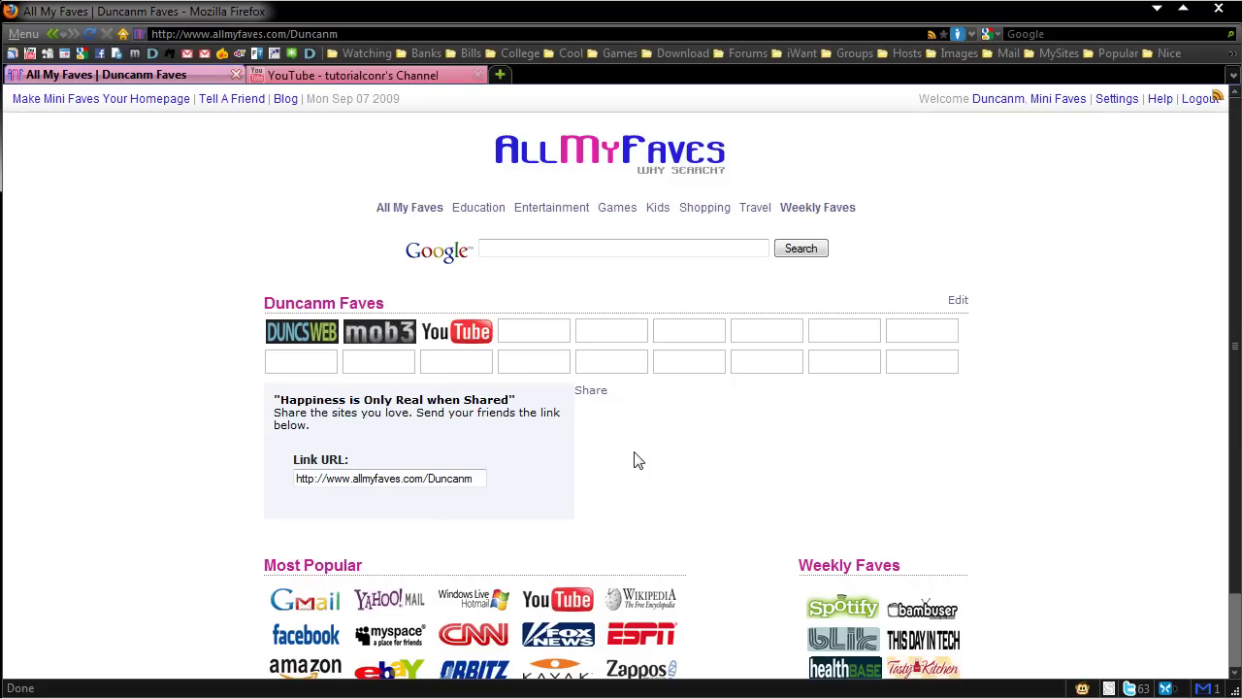
# Check the YouTube channel page that is already open and return to the Mini Faves page.
pyautogui.click(355, 79)
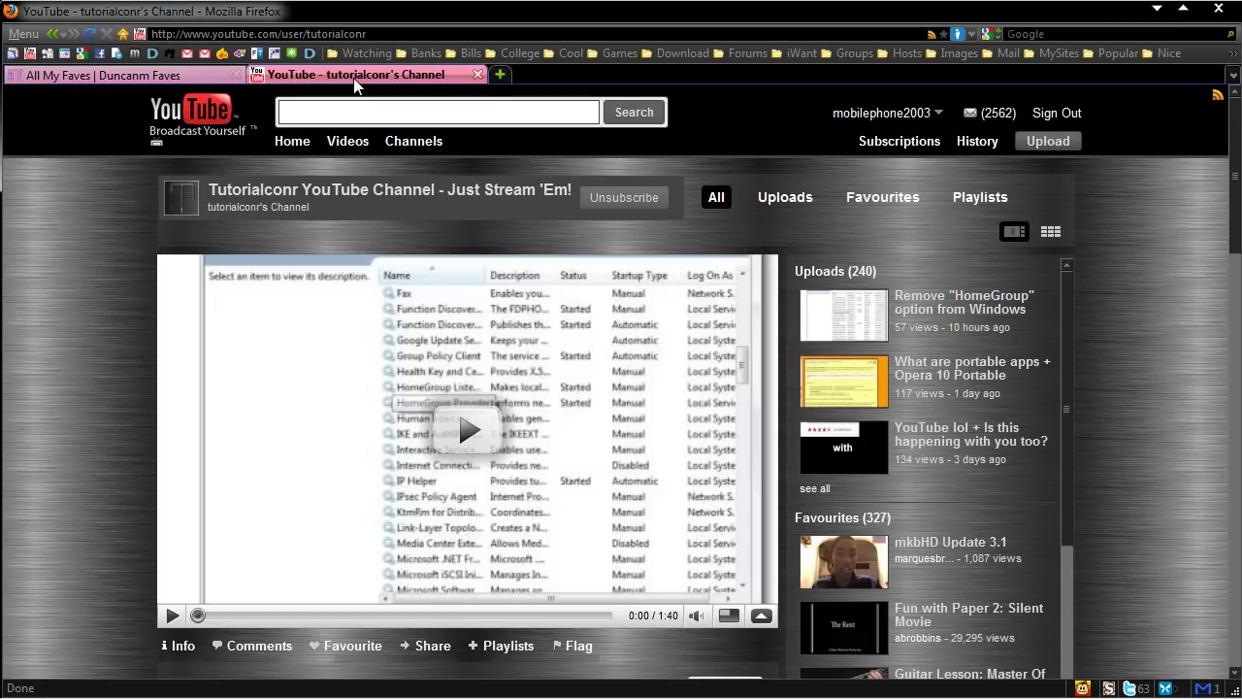
pyautogui.click(171, 81)
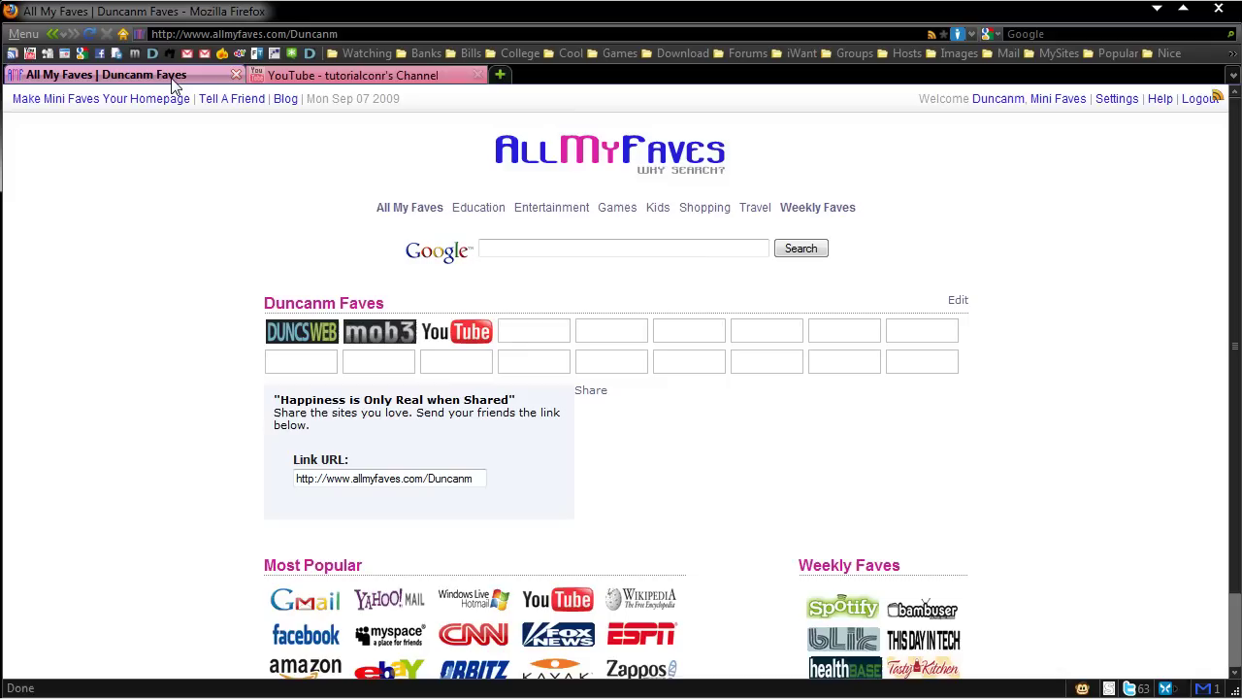